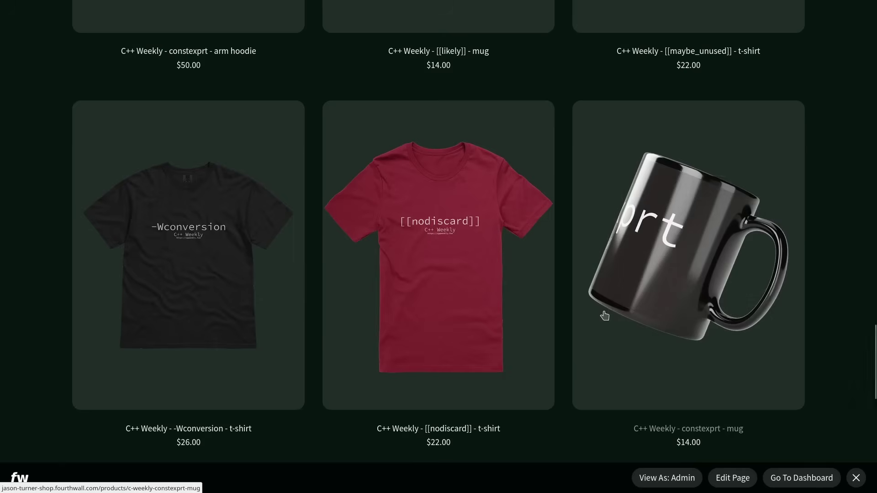
scroll(604, 316, down, 1)
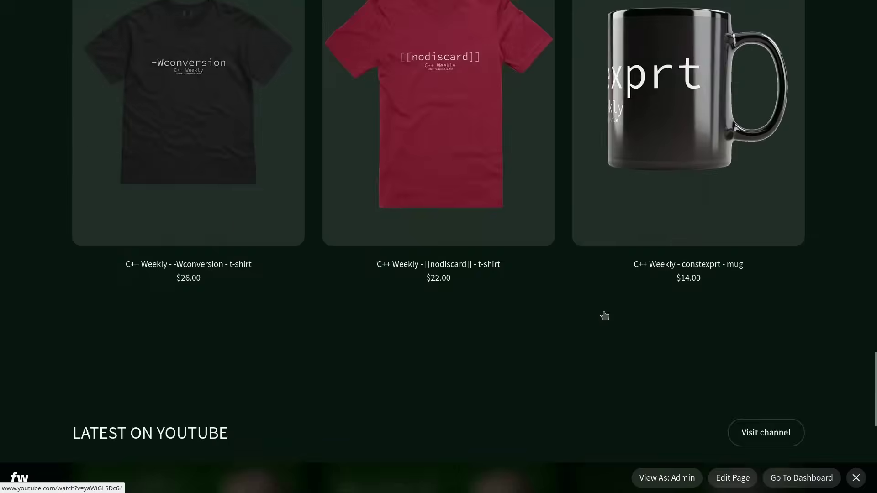
scroll(629, 241, down, 5)
scroll(629, 240, down, 7)
scroll(629, 241, down, 4)
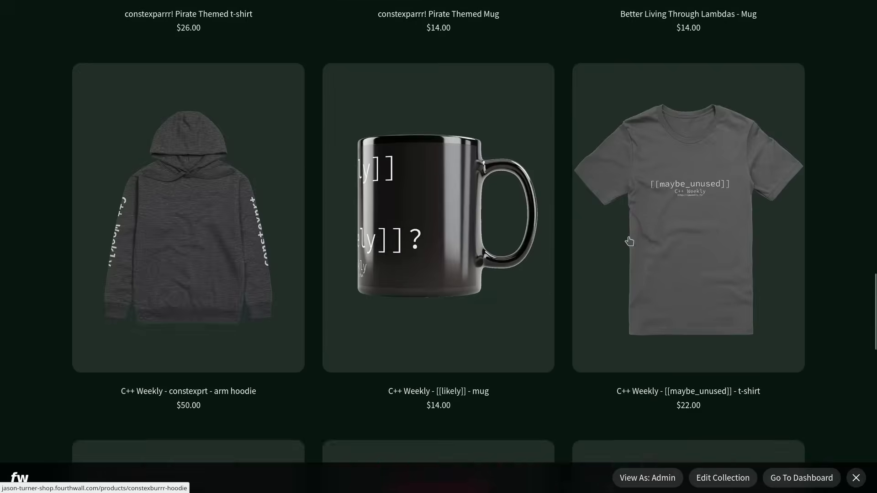
scroll(629, 240, down, 4)
scroll(629, 240, down, 3)
scroll(630, 241, down, 1)
scroll(629, 241, down, 1)
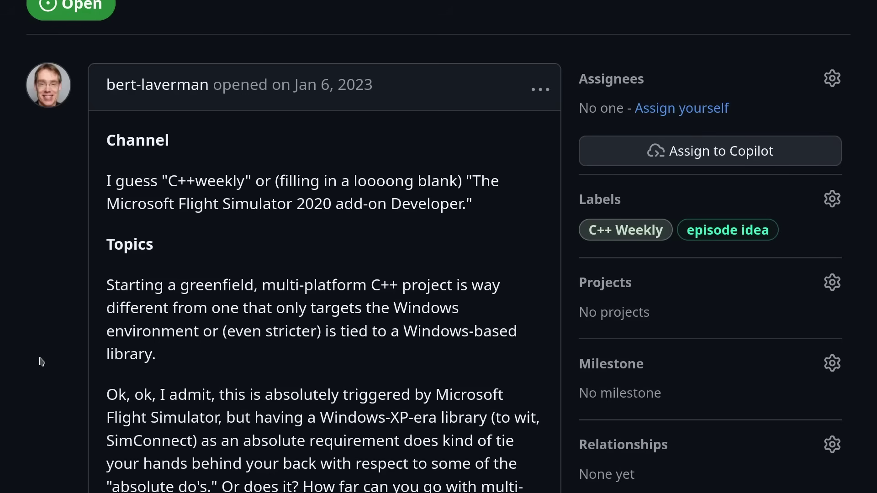
scroll(40, 361, down, 1)
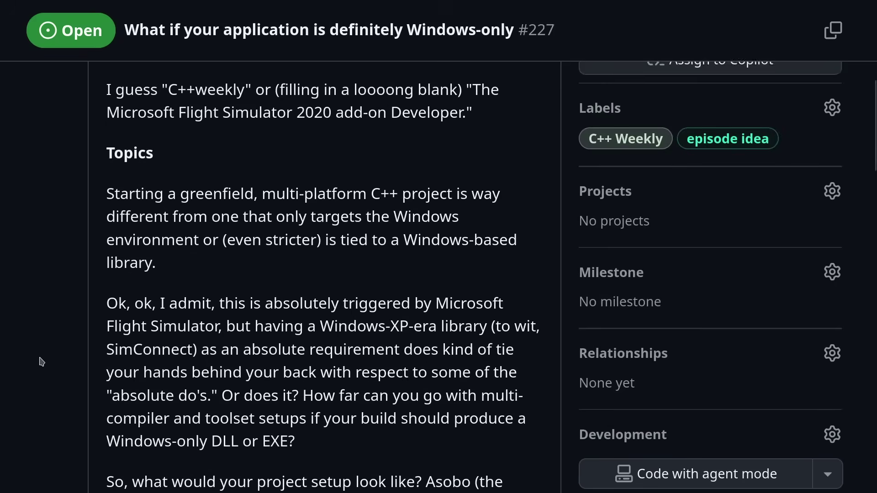
scroll(40, 362, down, 1)
scroll(40, 361, down, 1)
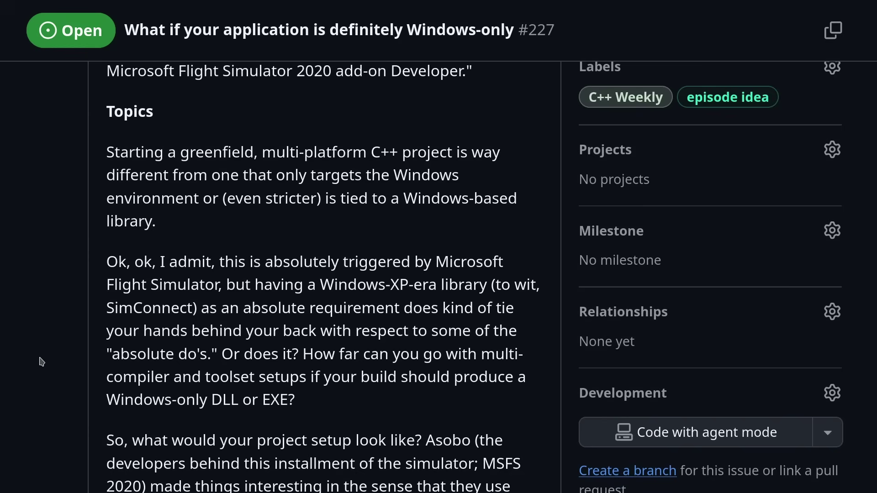
scroll(40, 362, down, 3)
scroll(40, 361, down, 5)
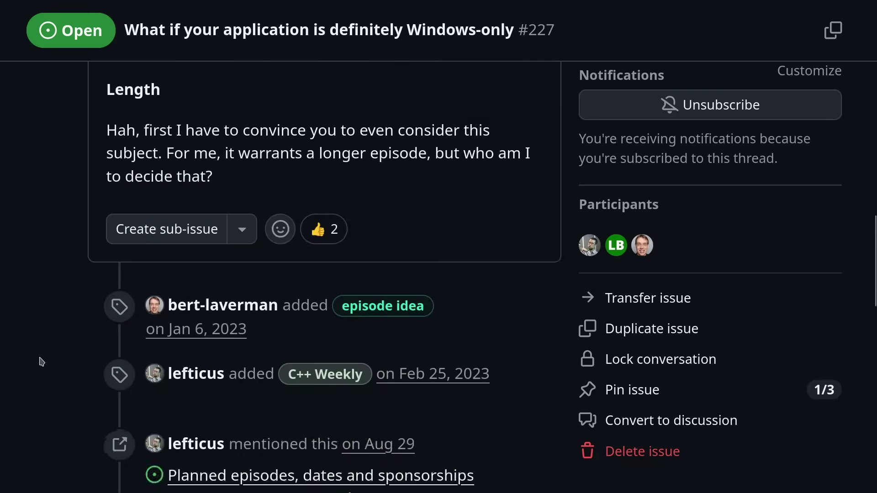
scroll(40, 362, down, 3)
scroll(39, 361, down, 1)
scroll(41, 362, down, 3)
scroll(40, 361, down, 2)
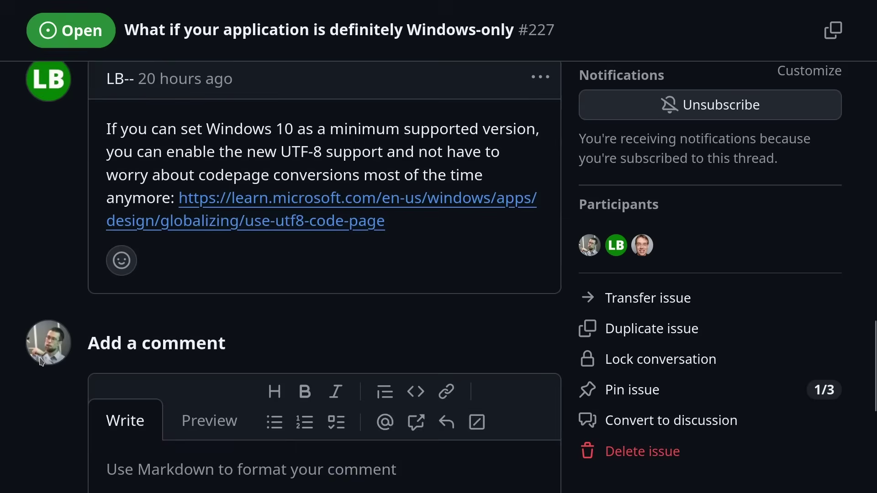
scroll(39, 361, down, 1)
scroll(40, 362, down, 3)
scroll(40, 362, down, 1)
Place the cursor in the empty Add a comment box at the bottom of issue #227
click(153, 309)
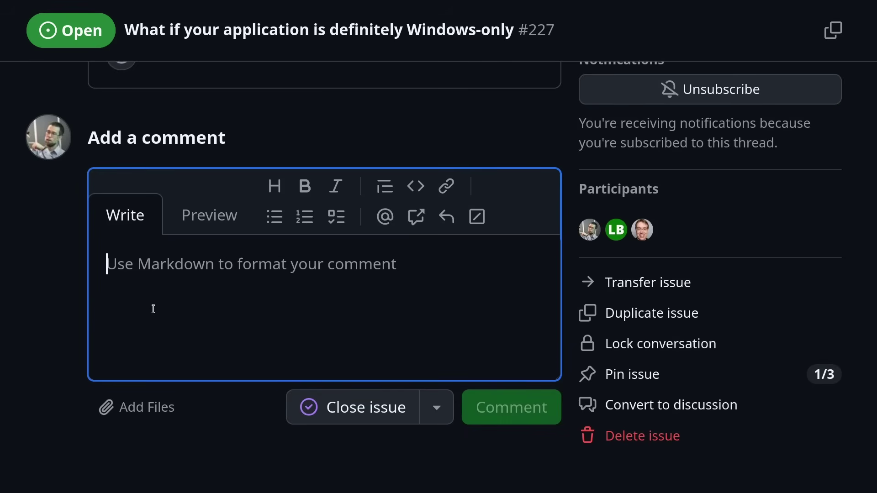
text(1)
Write numbered step 1 about porting the project to CMake
key(BackSpace)
text(1. Start with)
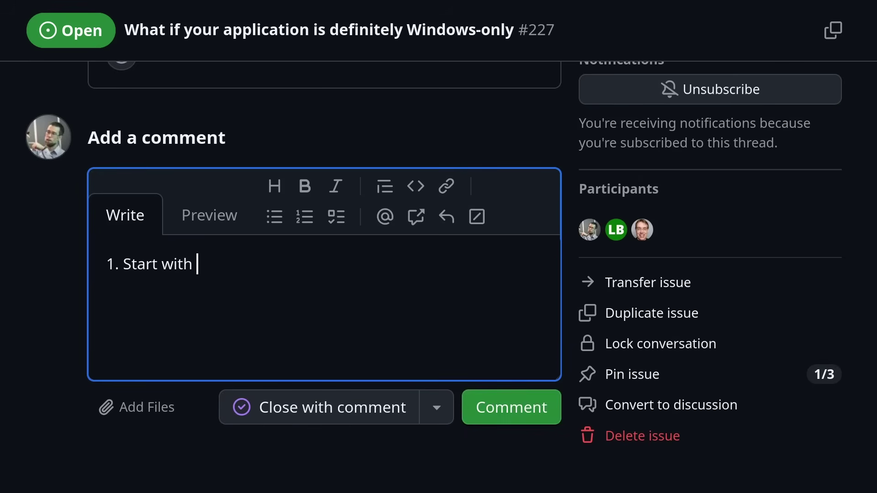
key(BackSpace)
key(BackSpace)
key(BackSpace)
text(Port my build system to CMake.)
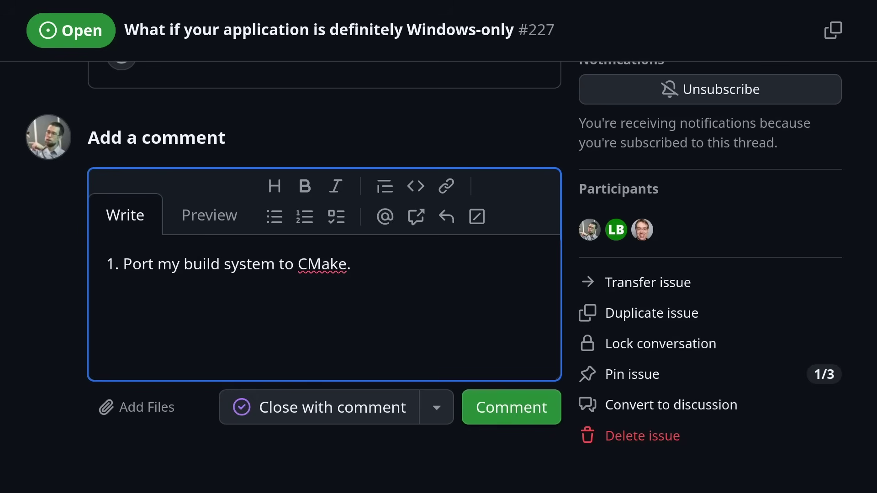
key(Return)
text(Upgrade Visual Studio to the latest)
Add step 2 on upgrading Visual Studio and indent the next line as a sub-step
key(Return)
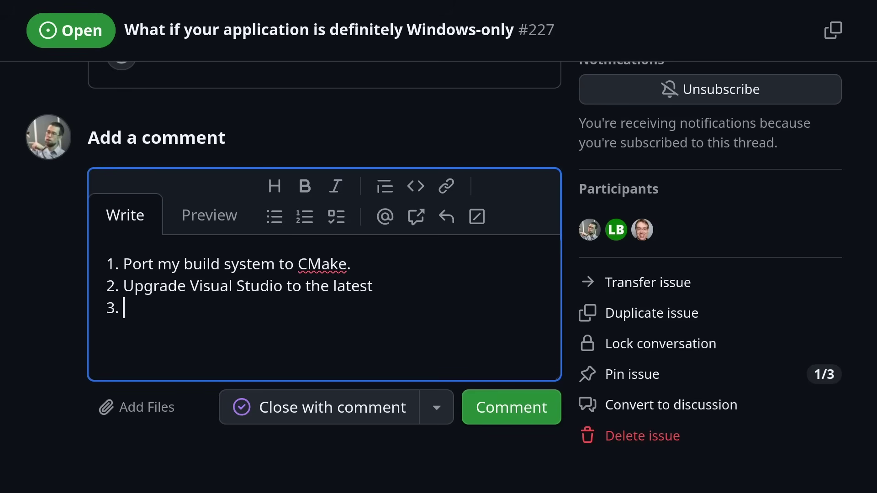
key(BackSpace)
key(BackSpace)
key(BackSpace)
key(Tab)
click(168, 342)
text(1. If you need the older compi)
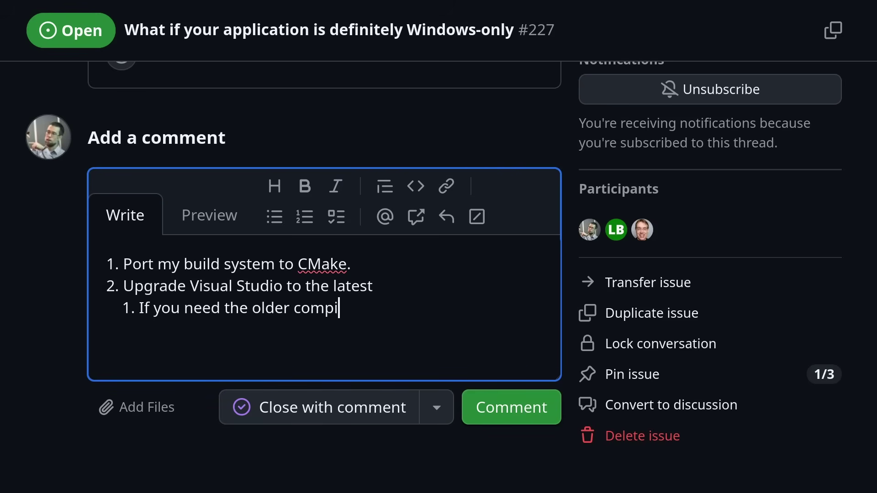
text(ler, that's OK, configure it in the CMake)
Write the compiler sub-steps, including clang-cl, and begin a fourth sub-step on compatibility flags
key(Return)
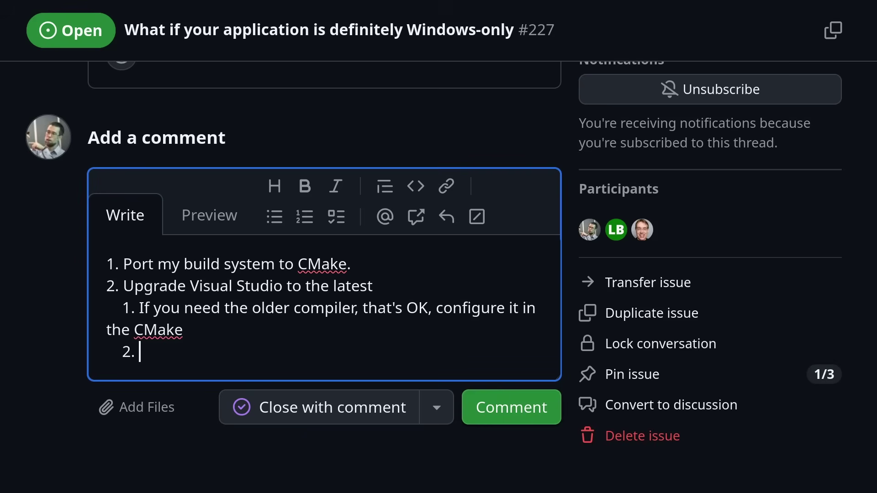
text(A)
text(lso add a new build that has the latest compiler)
key(Return)
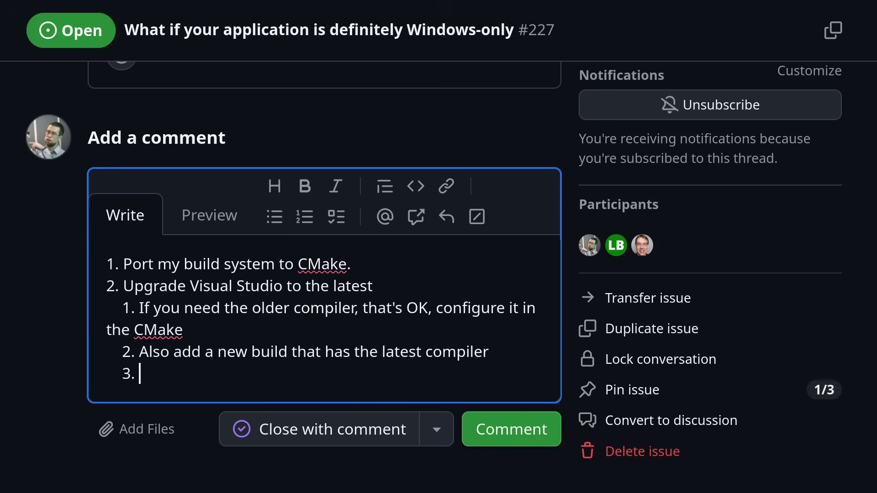
key(Up)
key(End)
text((lcl.exe))
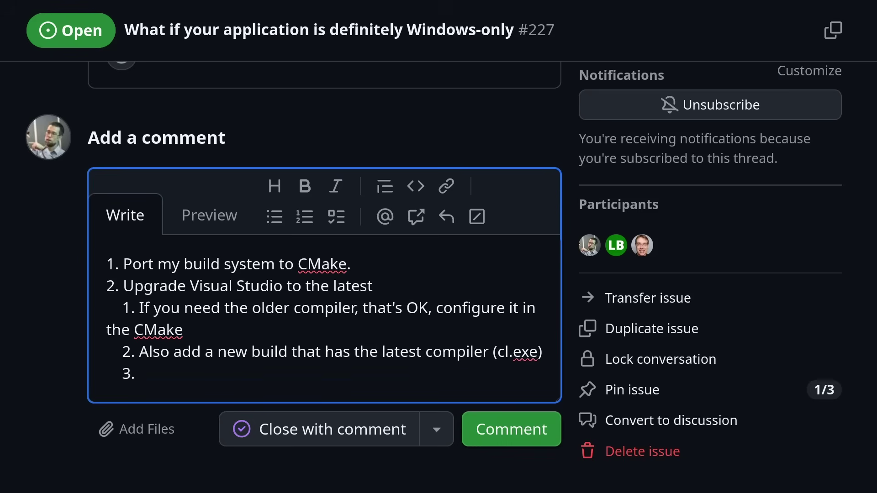
key(Down)
text(And )
text(also add the cl)
key(BackSpace)
key(BackSpace)
text(clang-cl)
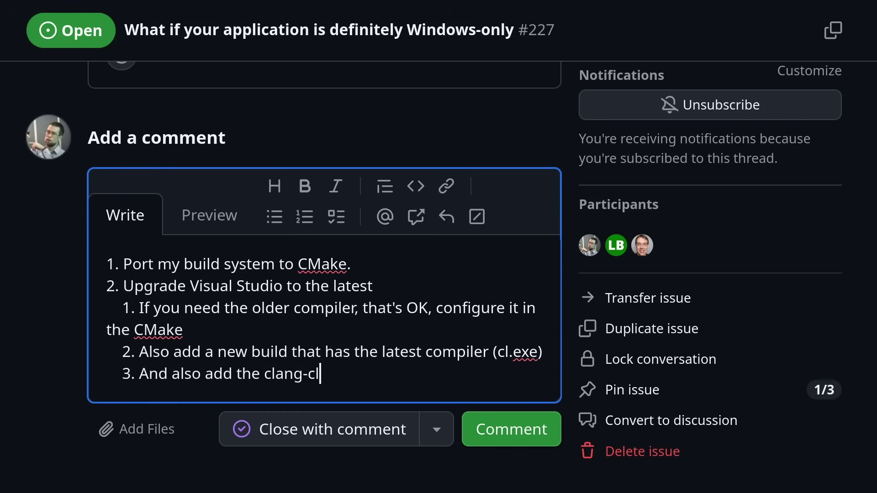
key(Return)
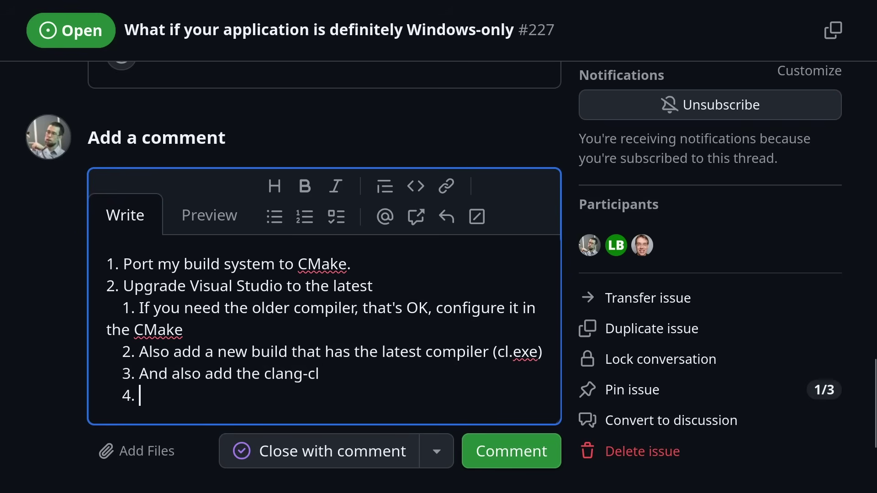
text(This might unfortunately require turning on compatibility flags with b)
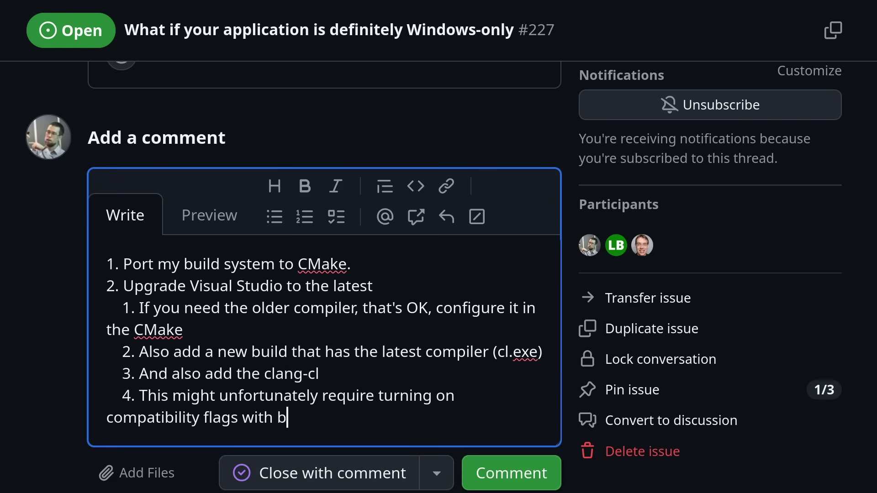
text(roken and old features from MSVC from back in the day)
Reword step 3 to 'Turn on `/permissive-`', removing the stray parenthesis and 'Aim for'
key(Return)
key(Return)
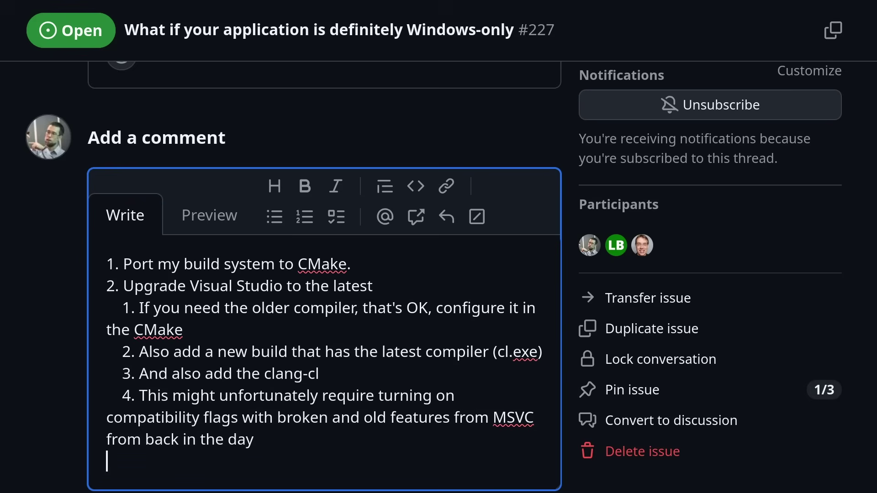
scroll(279, 352, down, 2)
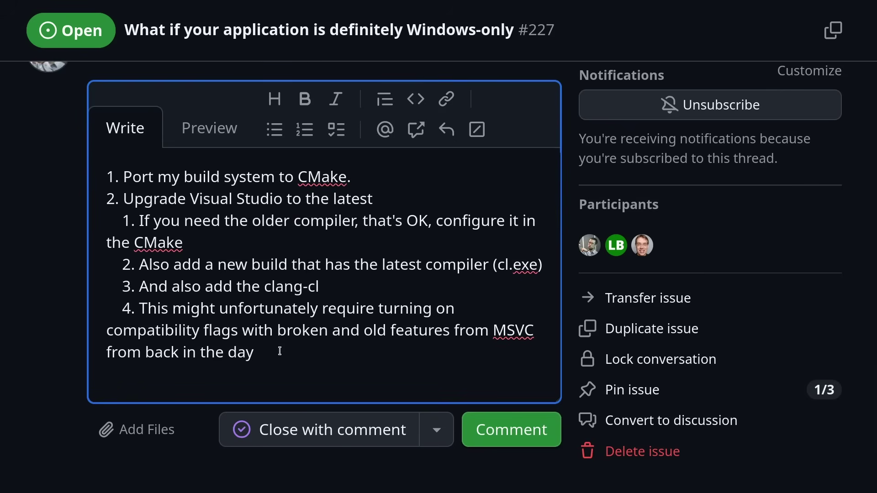
key(BackSpace)
text(.)
key(Return)
text(3. )
text(Start turning of)
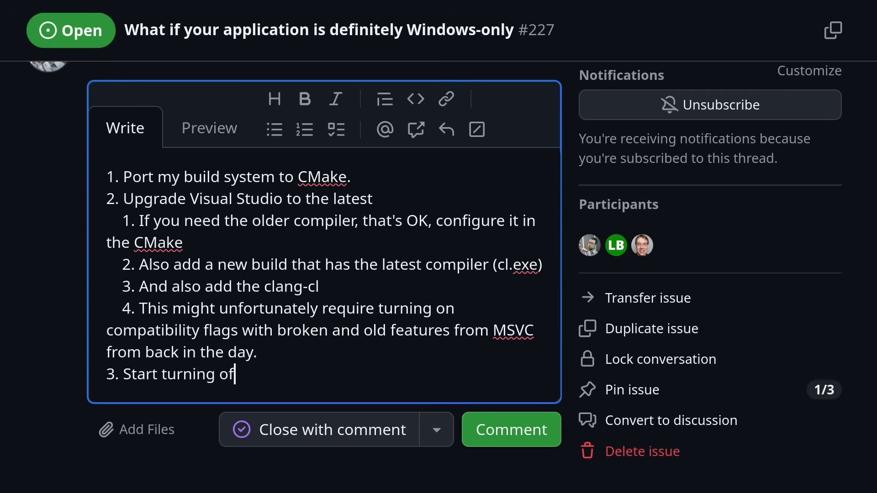
text(f compatibility flags ()
key(BackSpace)
text(. Aim for permissi)
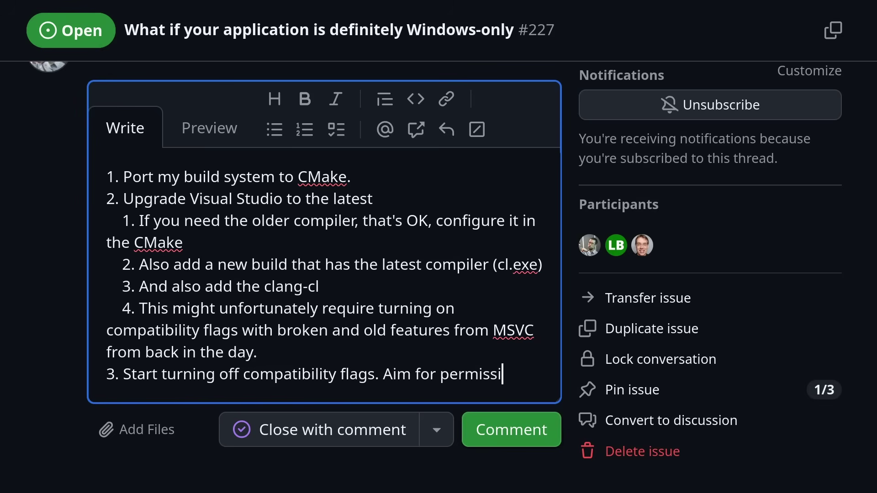
text(ve-)
key(ctrl+shift+Left)
text(`/)
key(ctrl+Left)
key(ctrl+Left)
key(ctrl+BackSpace)
key(ctrl+Delete)
text(Tu)
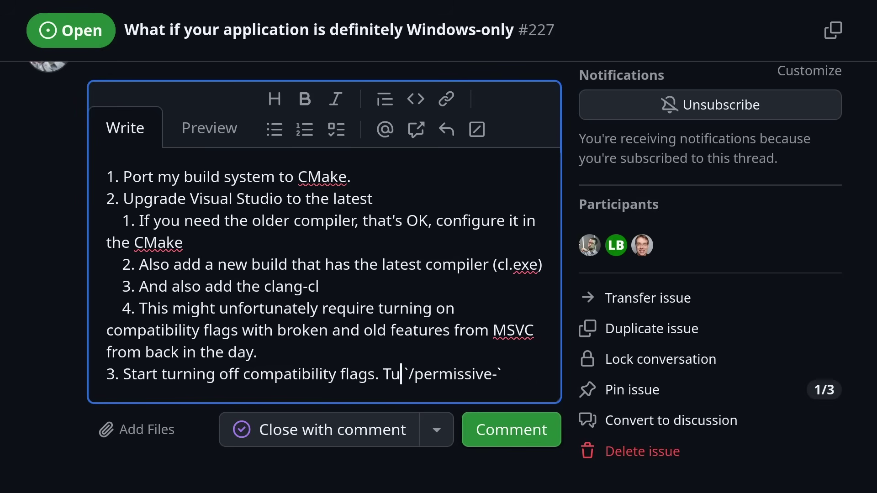
text(rn on)
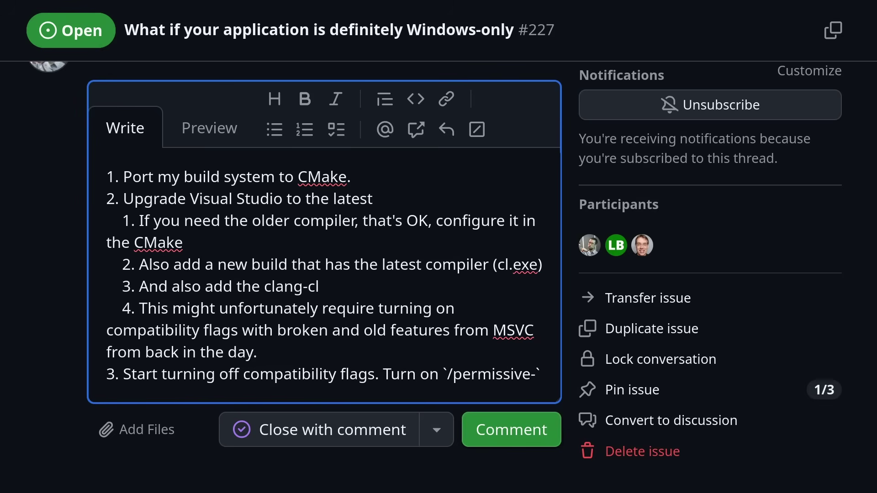
Add step 4 on isolating Microsoft-extension code into a separate static library, capitalising Microsoft
key(Return)
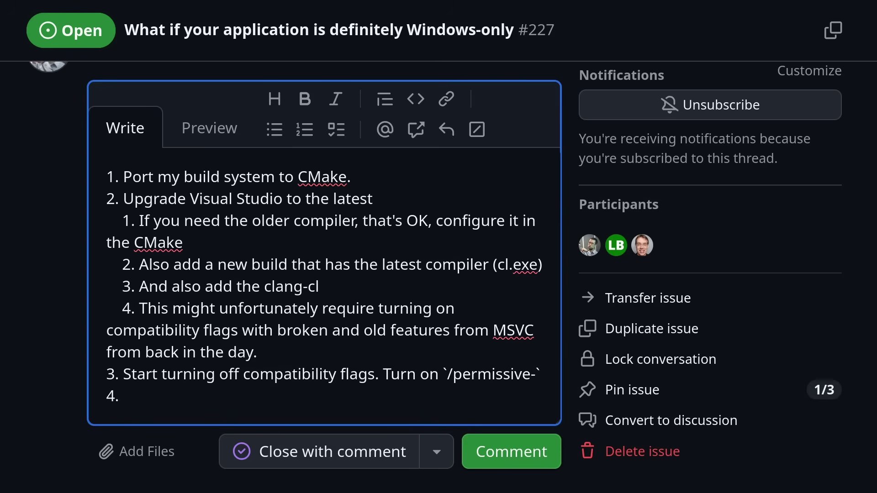
text(If you rely on external libraries that rely)
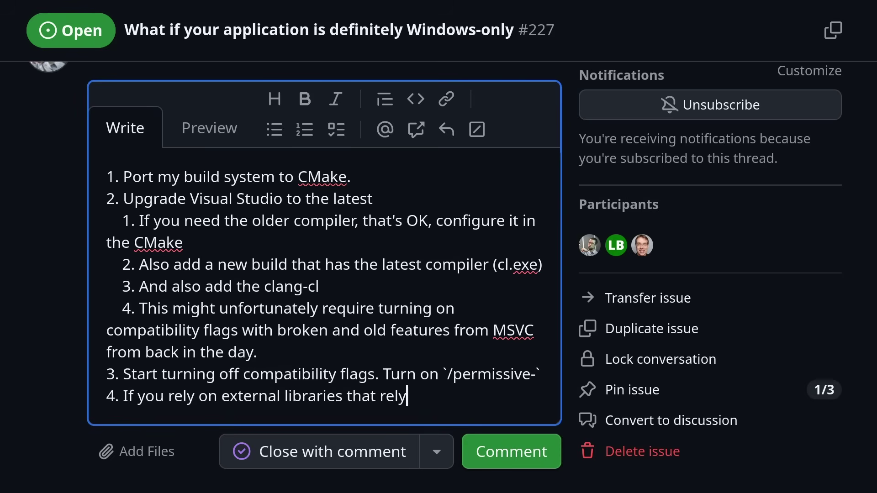
text( on microsoft extensions, isolate that code)
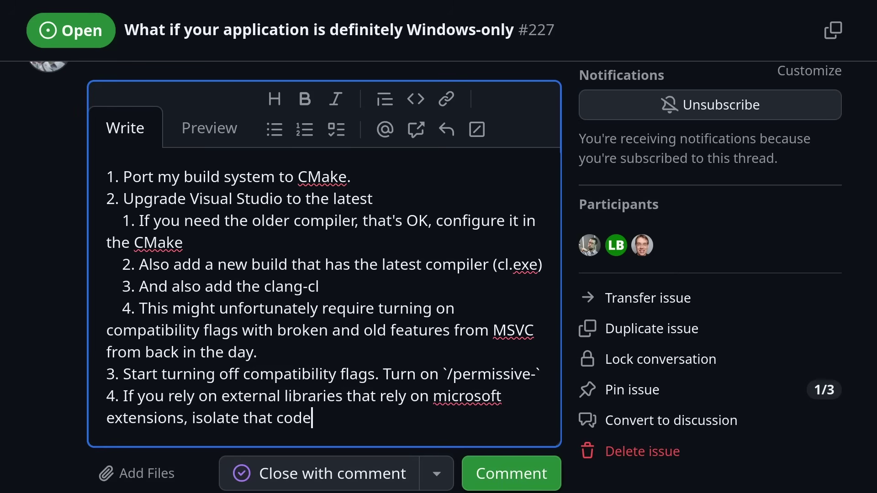
key(Up)
key(Right)
key(Right)
key(Right)
key(Right)
key(Right)
key(Right)
key(Right)
key(Right)
key(Right)
key(Right)
key(shift+Right)
text(M)
key(Down)
text(into a separate static library)
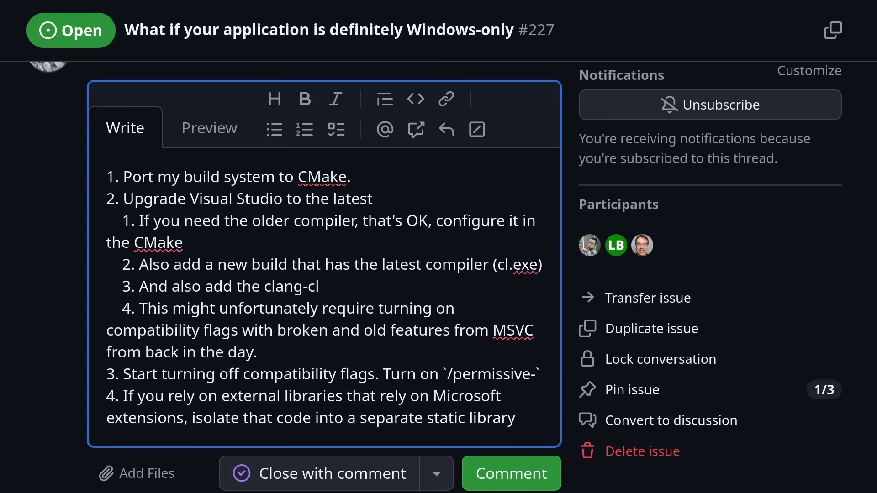
Add step 5 on more portable code and step 6 on isolating non-Windows-specific classes and functions
key(Return)
scroll(438, 274, down, 1)
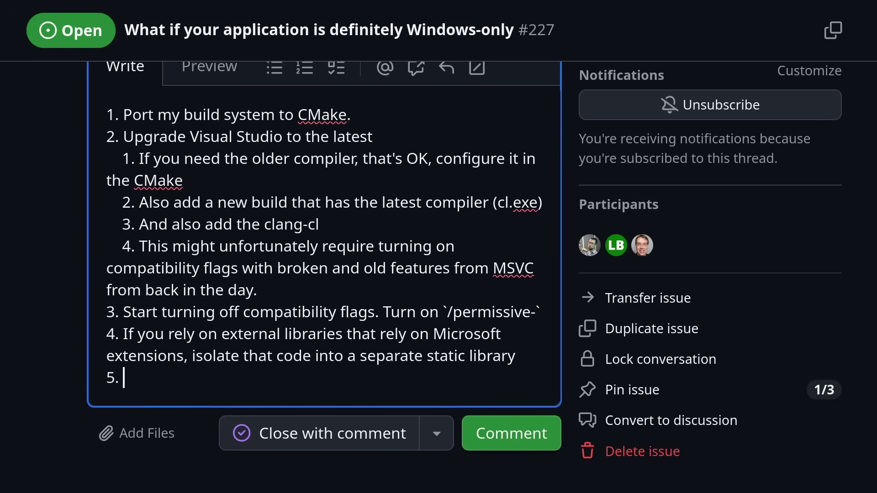
text(Hopefully you have more code that i)
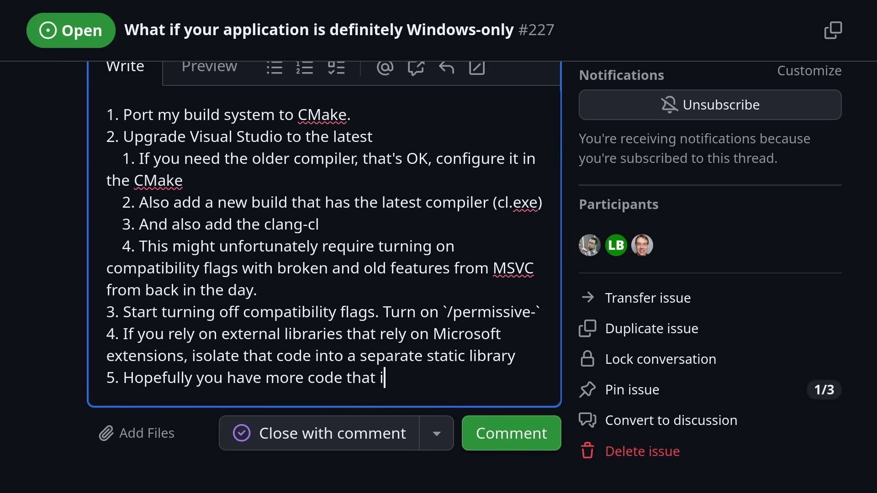
text(s portable now)
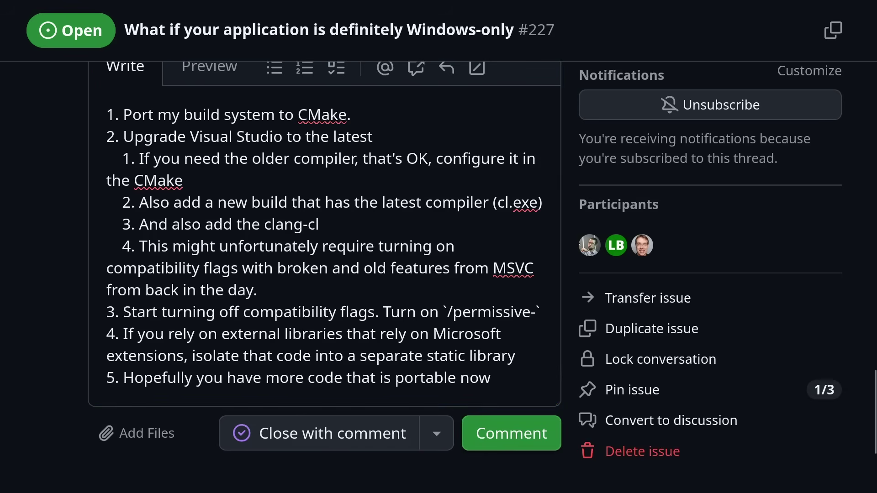
key(Return)
text(Now, isolate in the o)
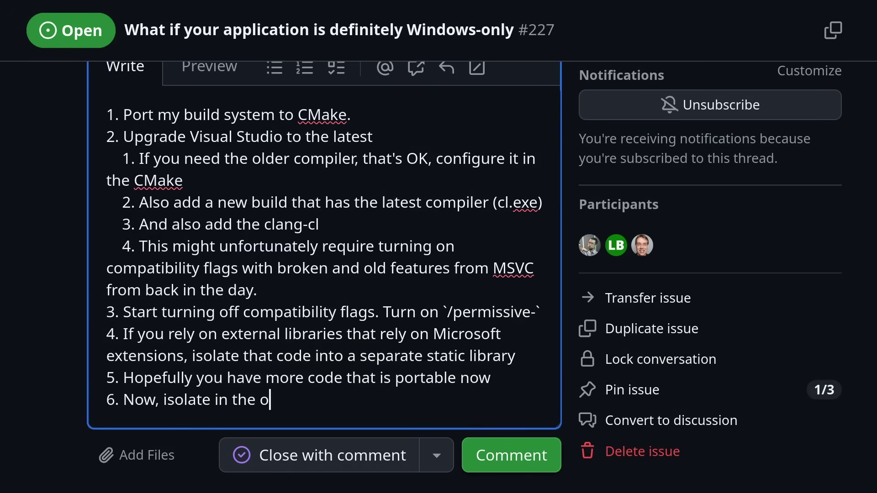
text(ther direction - librar)
key(BackSpace)
key(BackSpace)
key(BackSpace)
text(classes and functions that don't need anything mic)
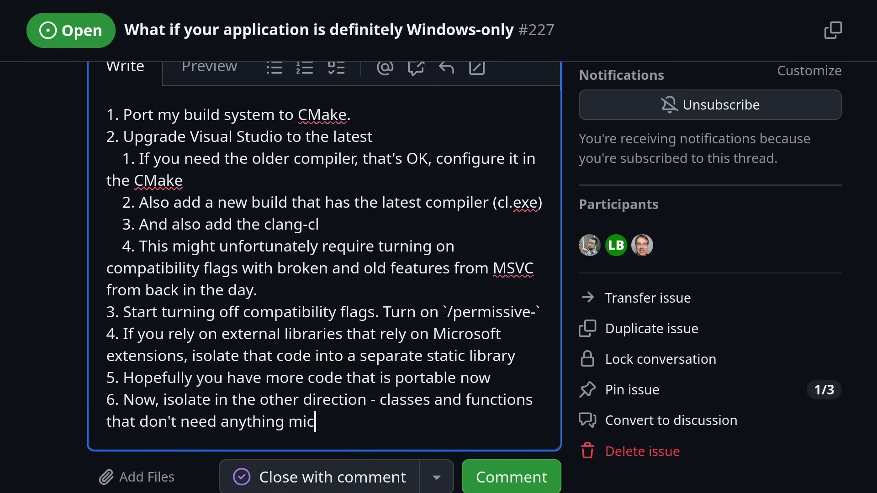
key(BackSpace)
key(BackSpace)
key(BackSpace)
text(Windows specific)
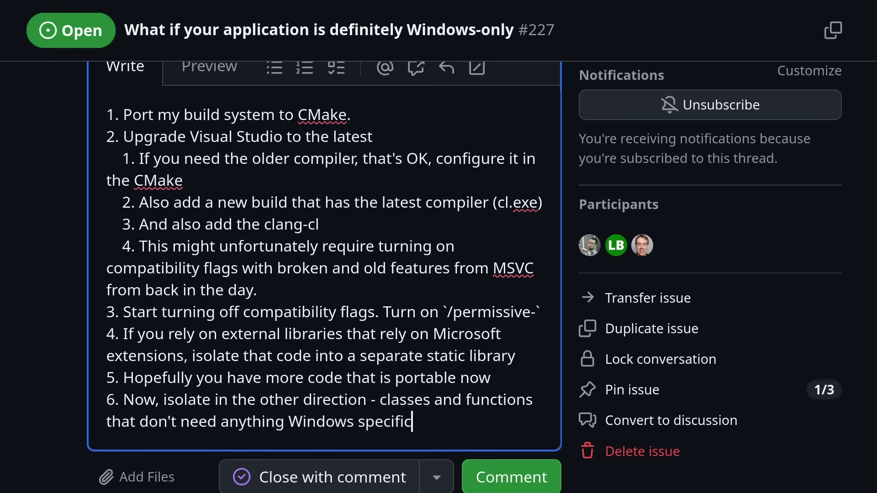
Add step 7 on a tested static library and step 8 on a Linux/GCC/Clang build
key(Return)
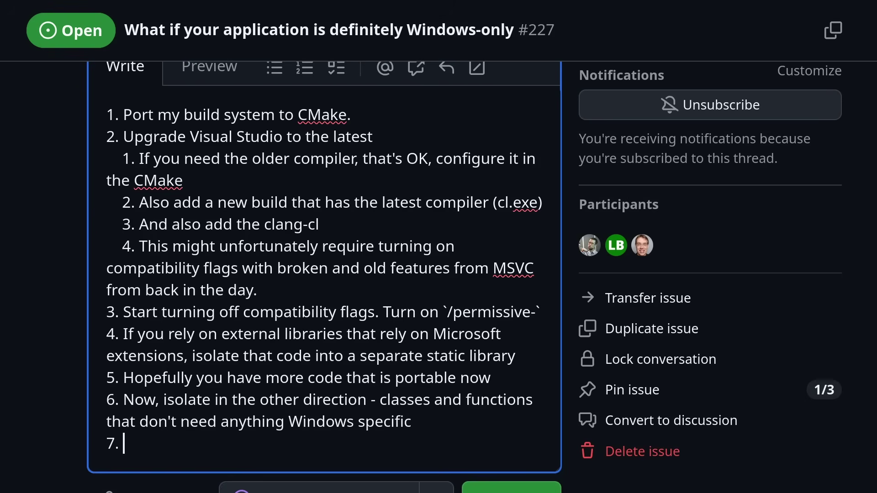
text(Take thos mo)
key(BackSpace)
key(BackSpace)
key(BackSpace)
text(e classes and functions and move them into )
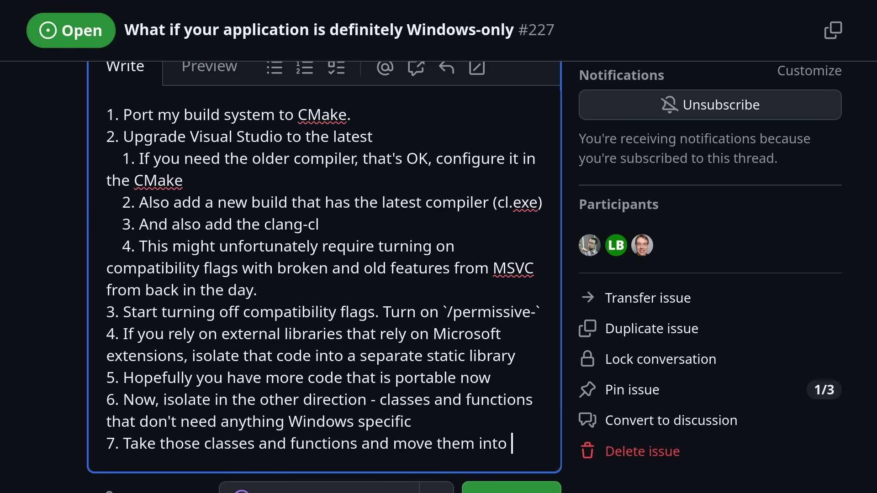
text(their own static library with its own tests)
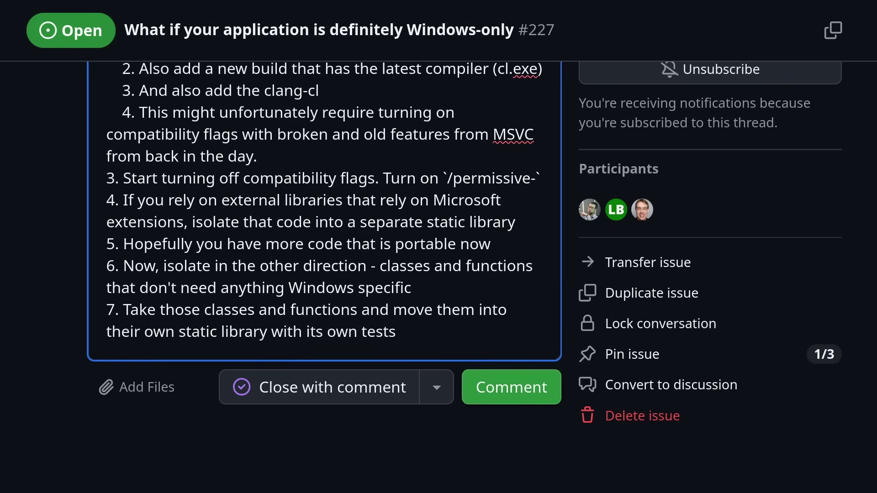
key(Return)
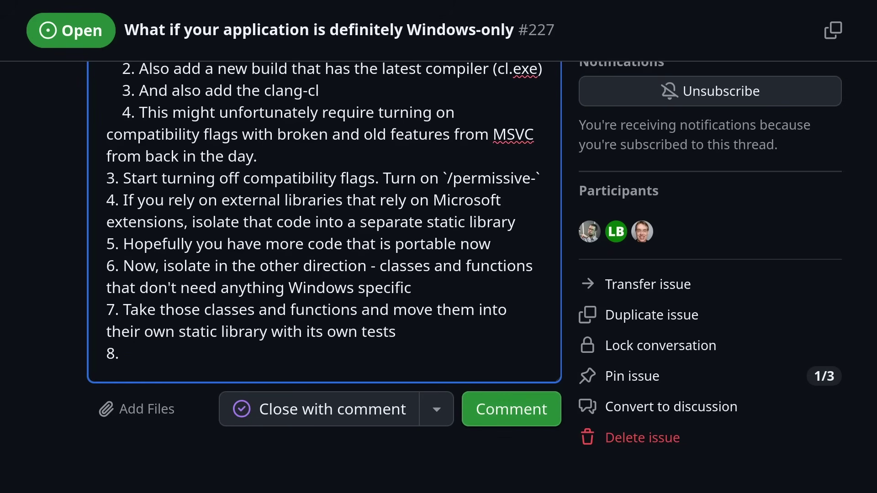
text(Now add a Linux/GCC/Clang build that )
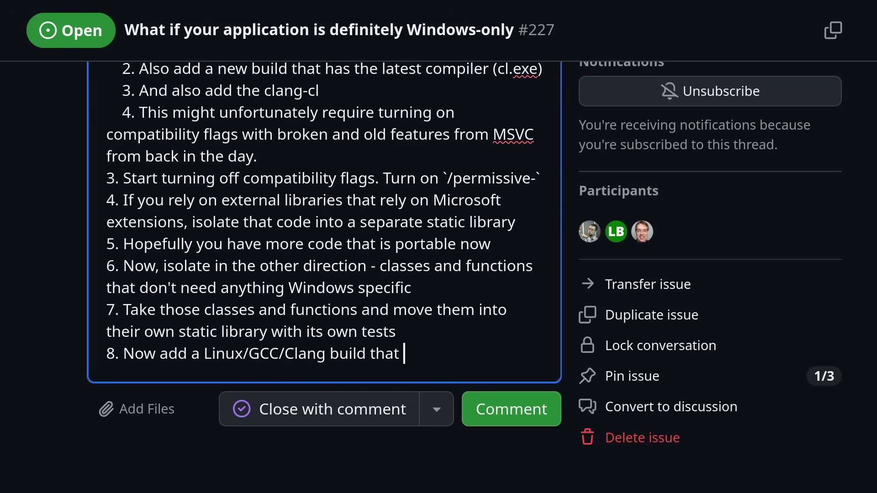
text(compiles and tests just those isolated components)
key(Return)
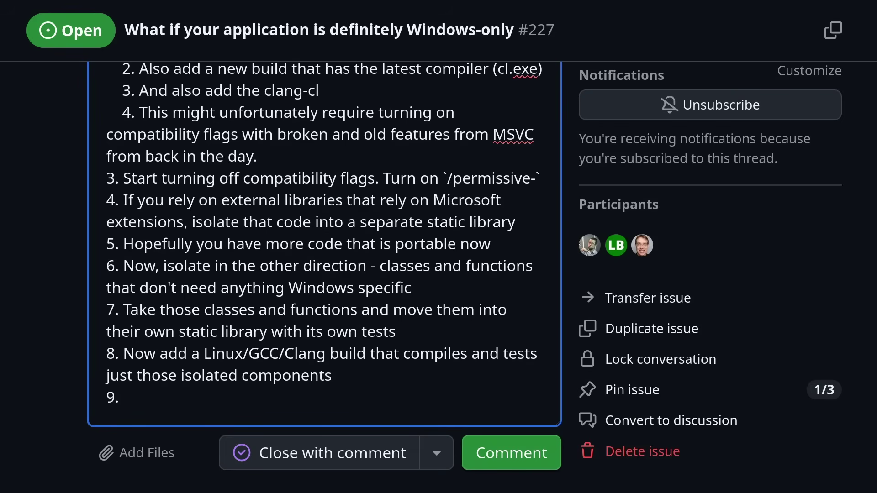
key(BackSpace)
key(BackSpace)
key(Return)
key(Return)
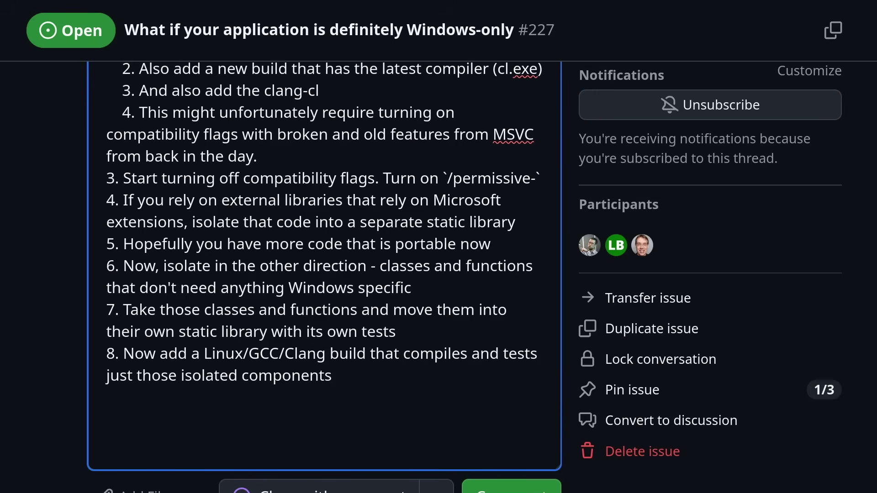
Start the 'What you've gained' list with bullets on wider compiler testing and newer compilers
key(BackSpace)
text(What you)
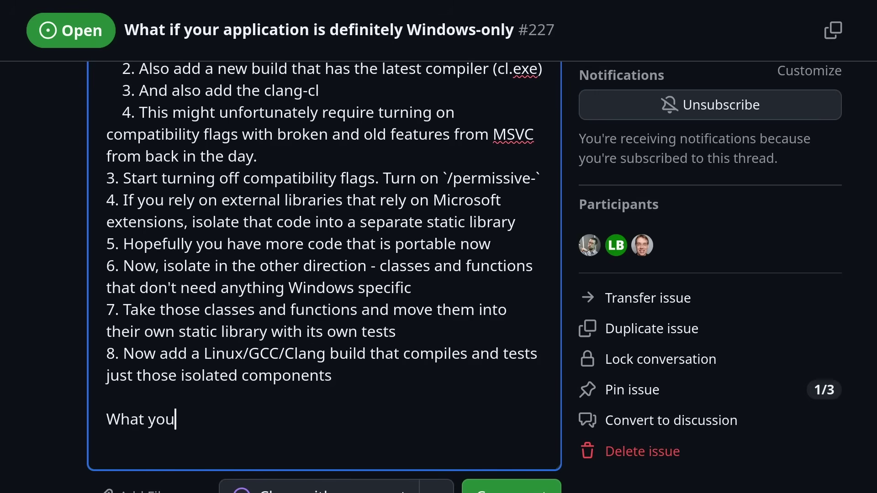
text('ve gained:)
key(Return)
key(Return)
text(* wider testing of your lib)
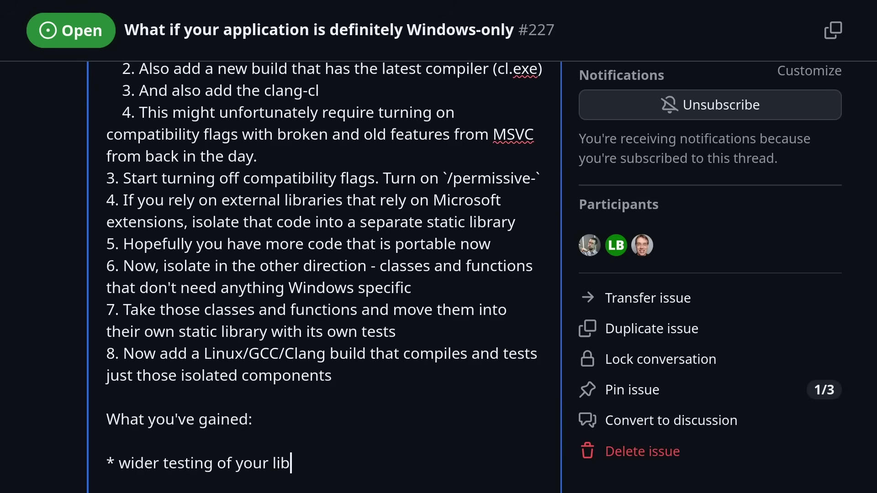
key(BackSpace)
key(BackSpace)
key(BackSpace)
text(code: clang, gcc, msvc for as much as possible)
key(Return)
text(* )
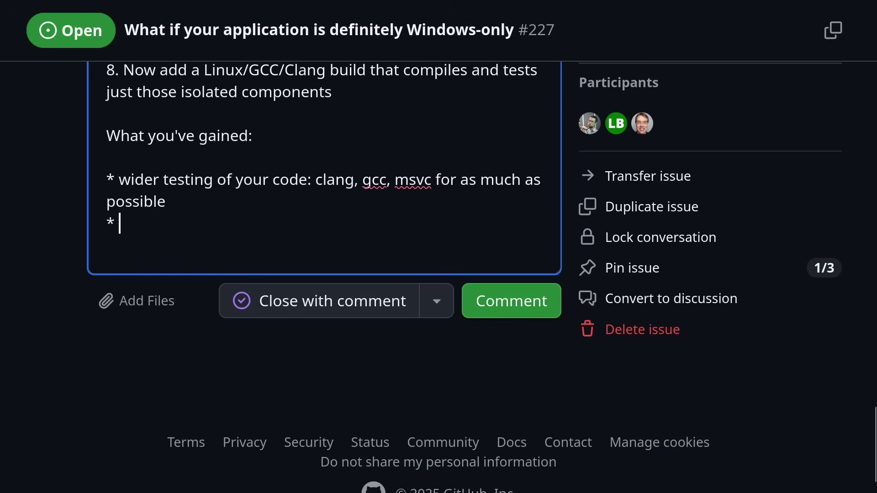
text(Ability to use newer compilers (newer compilers always catch more bugs )
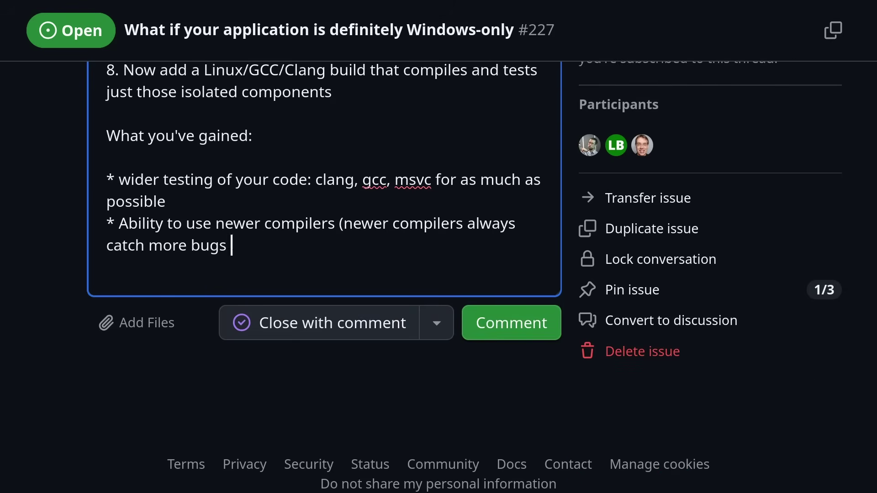
text(at compile time!))
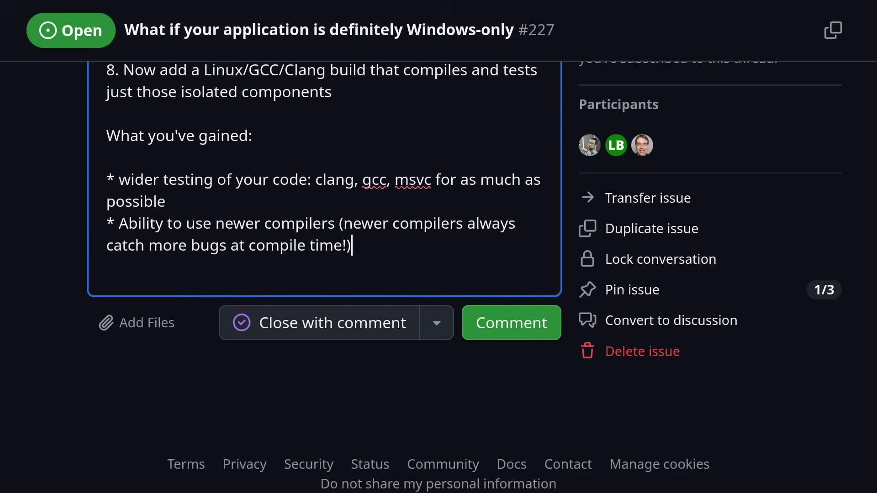
Capitalise 'Wider' and add a clang-tidy checks bullet noting older back-end compilers
click(126, 181)
key(BackSpace)
text(W)
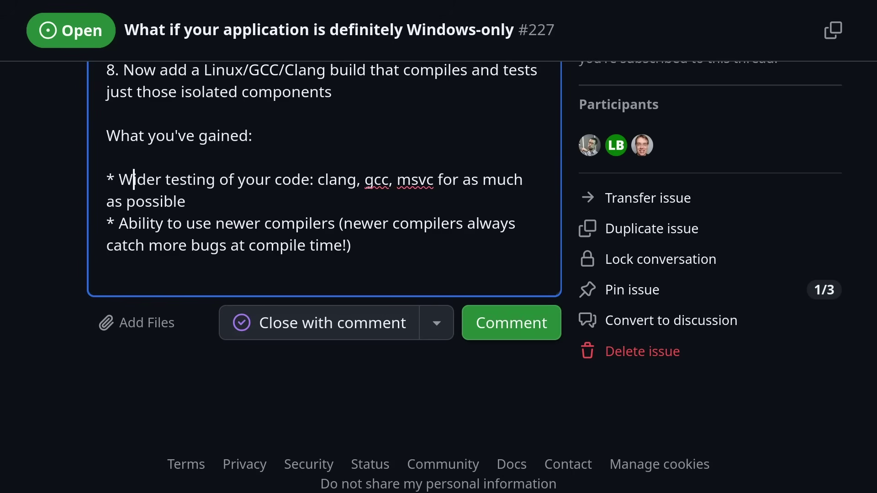
key(Down)
key(Down)
key(End)
key(Return)
text(* Ability to add clang-tidy checks to most/all of the code)
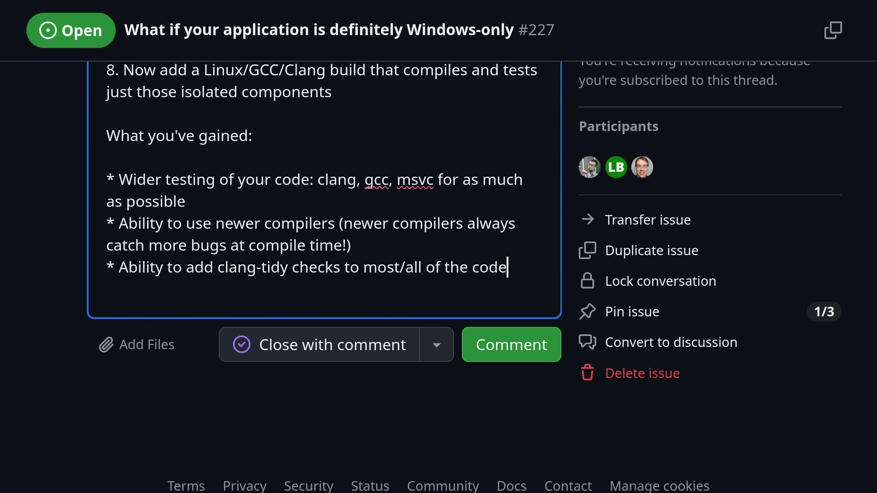
text( base)
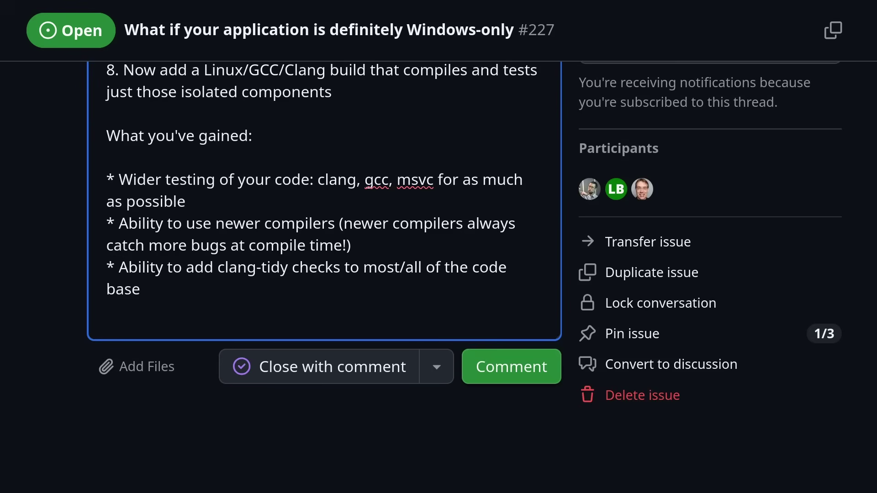
text((there are modern ablit)
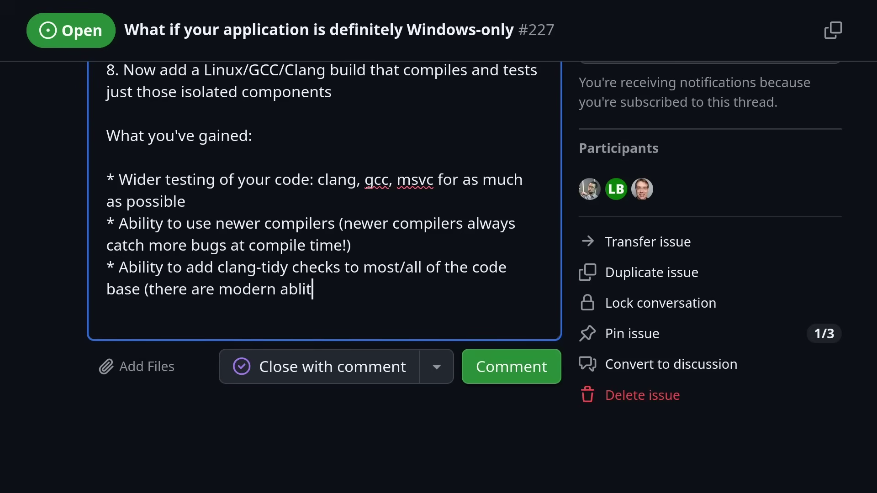
key(BackSpace)
key(BackSpace)
key(BackSpace)
text(capabilities for this with olde)
key(BackSpace)
key(BackSpace)
key(BackSpace)
key(BackSpace)
text(newer MSVC)
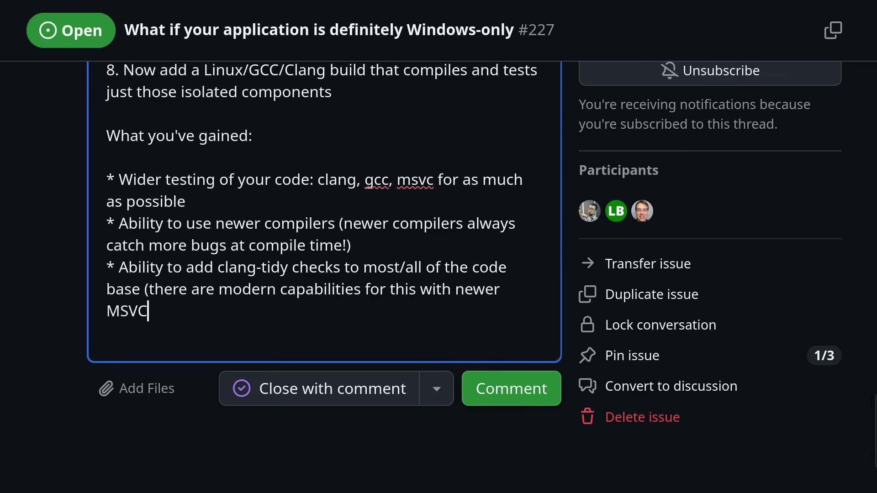
text( IDe even if you're using older back end c)
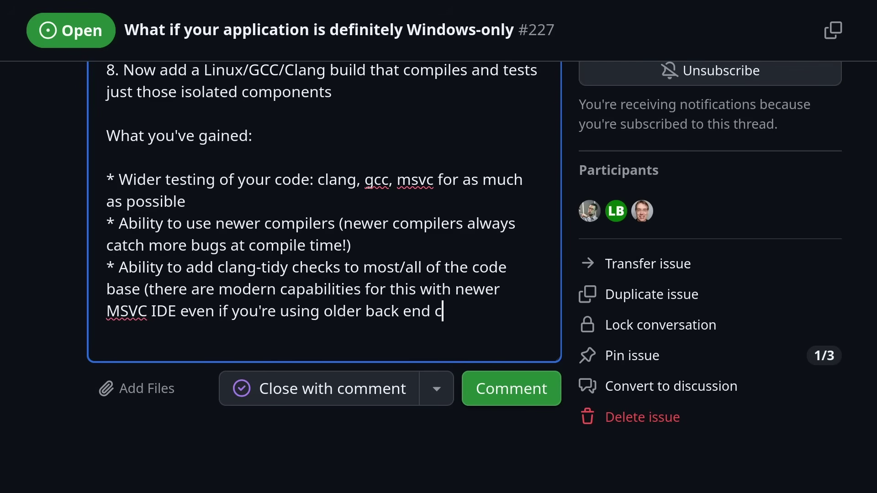
text(ompiler for deployment))
key(Return)
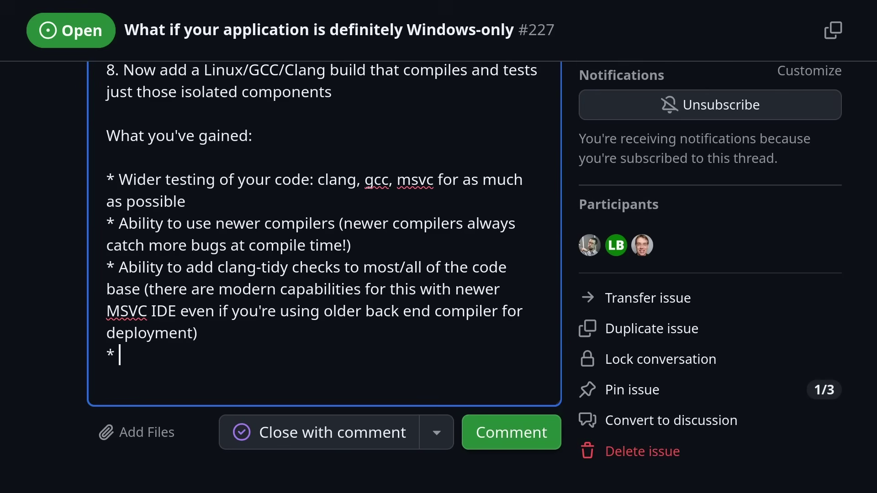
Write the shipping-versus-CI paragraphs and the bold warning to keep the old toolchain on CI
key(Return)
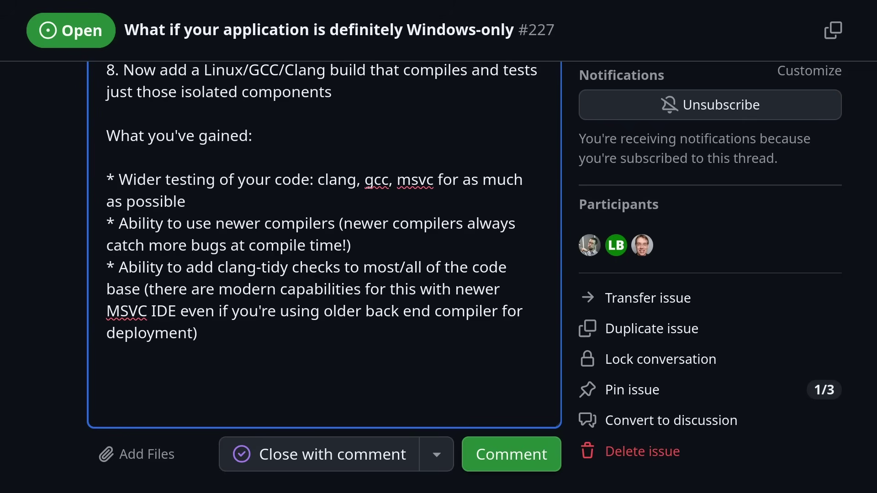
text(Whatever your requirements are for)
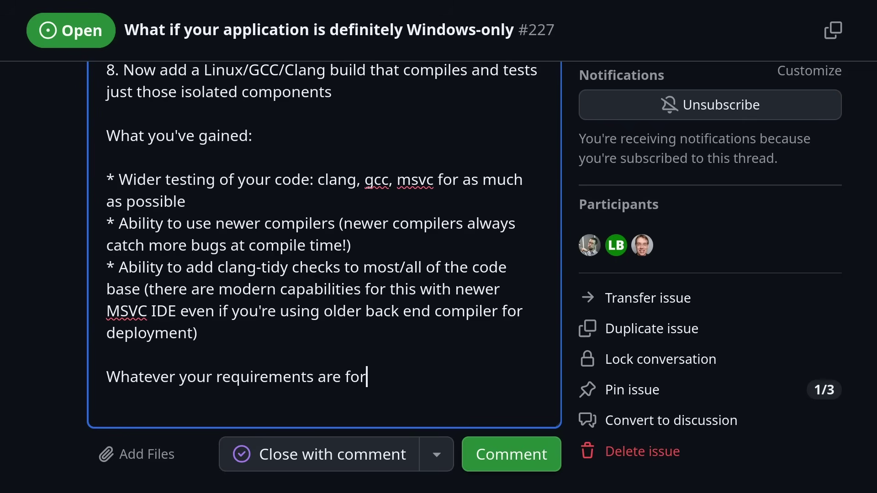
text( shipping, they are not the same requirements for CI and development!)
key(Return)
key(Return)
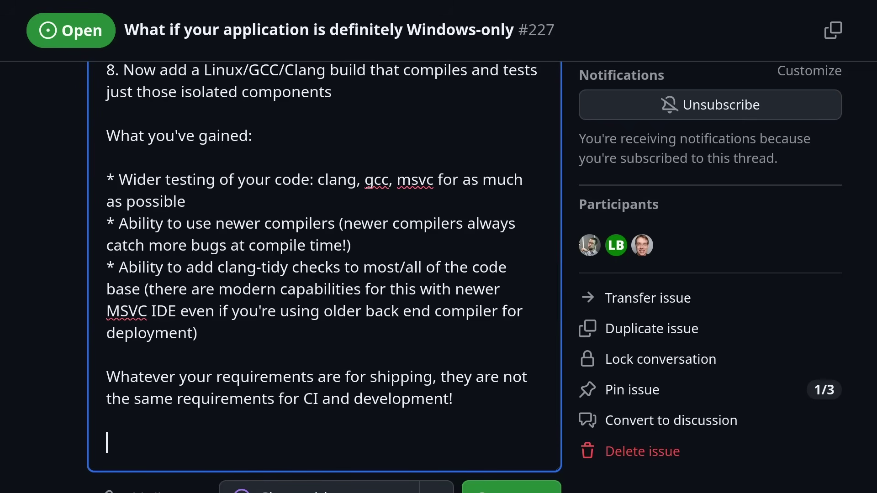
text(CI)
text( and developement)
key(BackSpace)
key(BackSpace)
key(BackSpace)
text(ment can ()
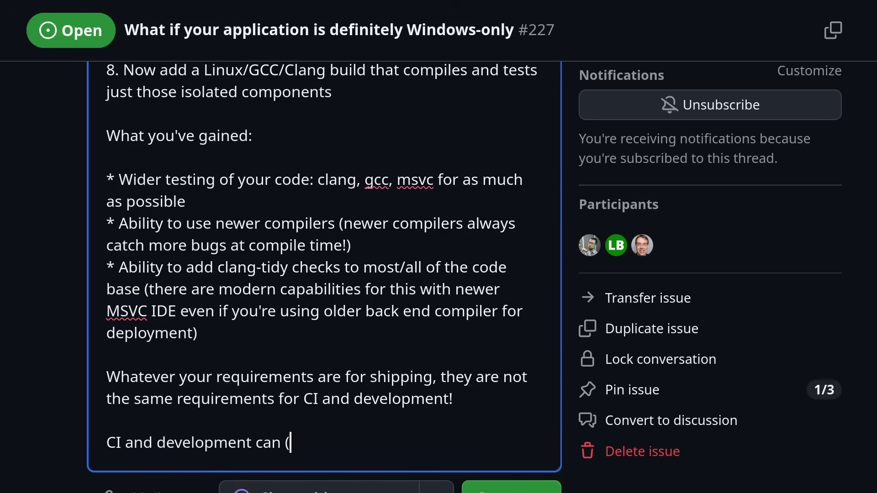
text(almost) always use newer tools to catch more bugs.)
key(Return)
key(Return)
key(Return)
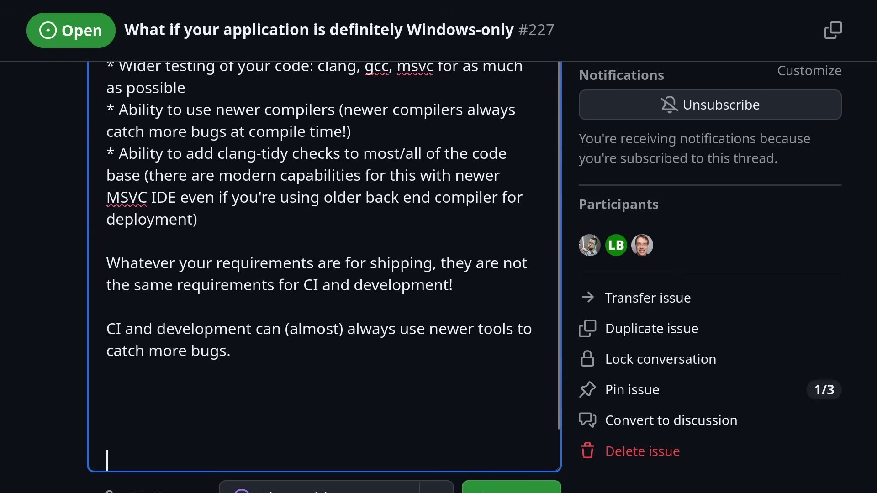
key(BackSpace)
key(BackSpace)
key(BackSpace)
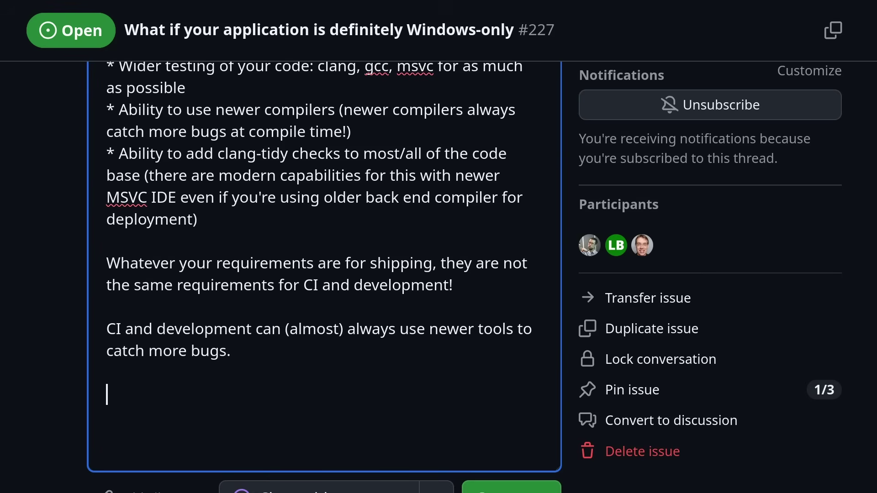
text(**But make sure you k)
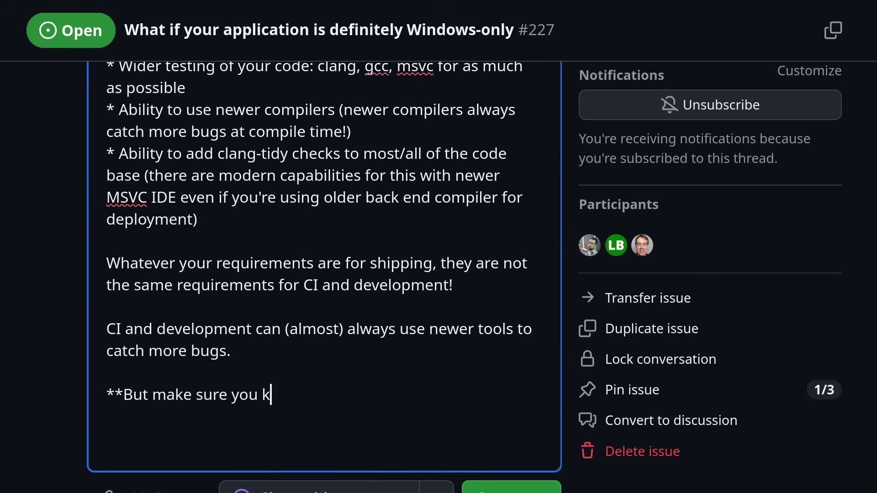
text(eep that old tool chain on CI or it WIL)
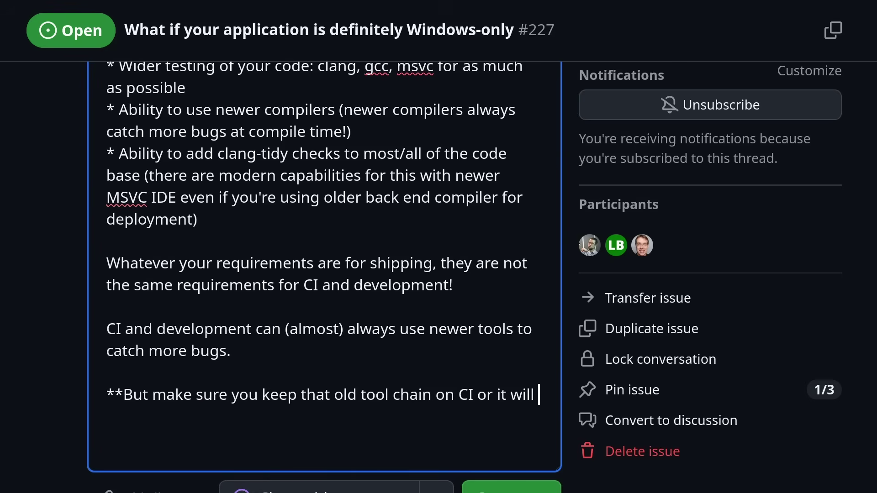
text(L break very quickly**)
key(Return)
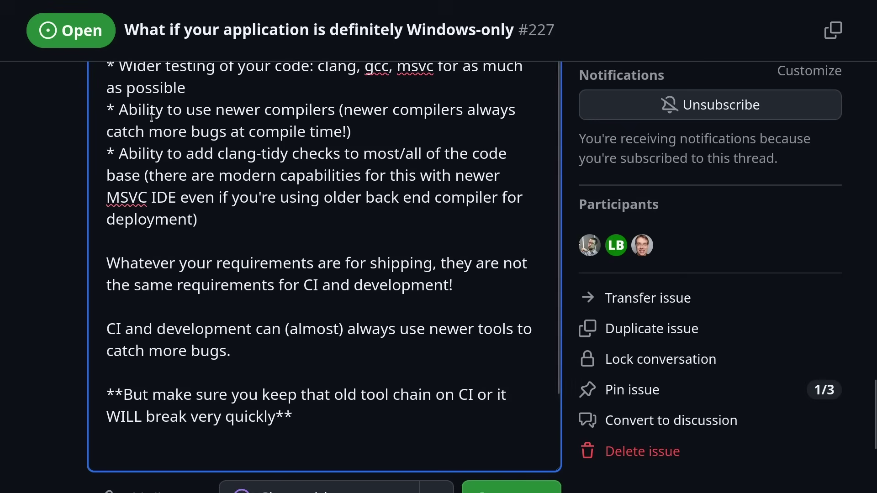
scroll(282, 199, up, 2)
scroll(282, 199, up, 3)
scroll(283, 200, up, 2)
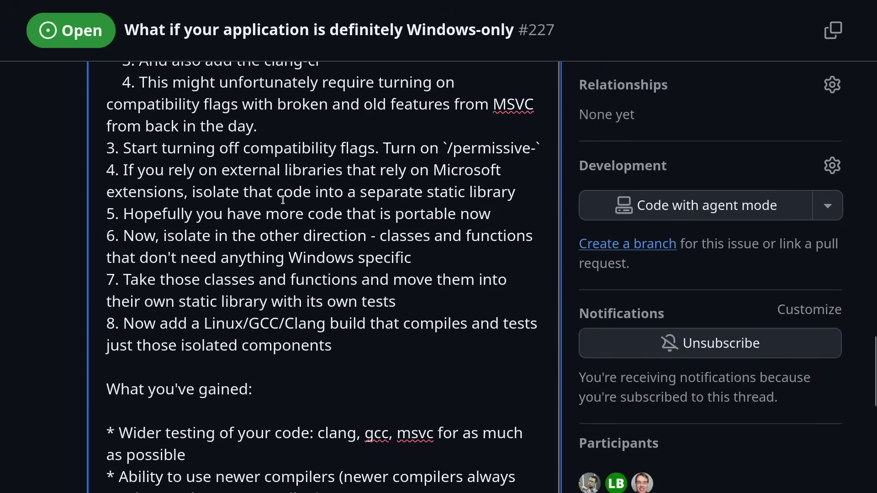
scroll(282, 200, up, 1)
scroll(283, 199, up, 2)
scroll(283, 199, up, 2)
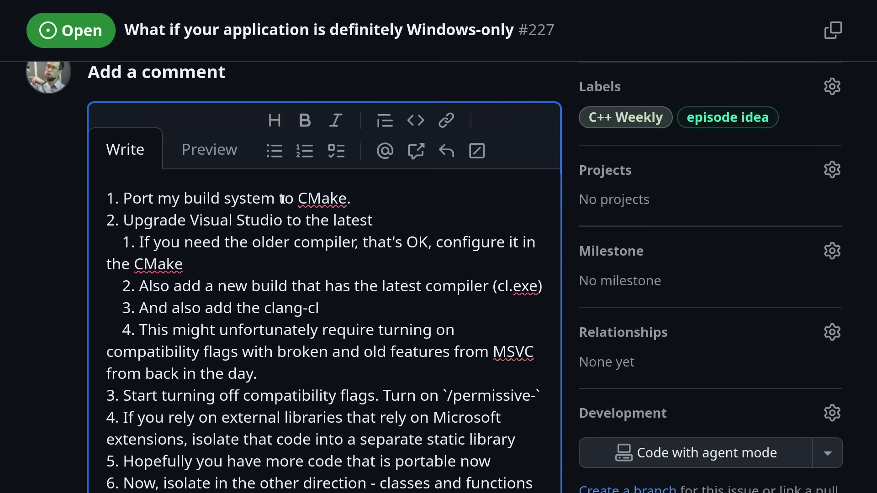
scroll(282, 200, down, 1)
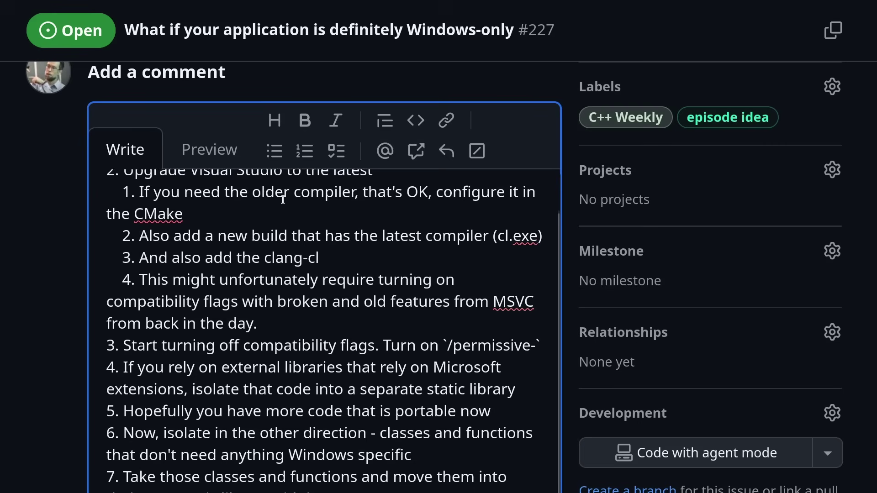
scroll(284, 197, down, 1)
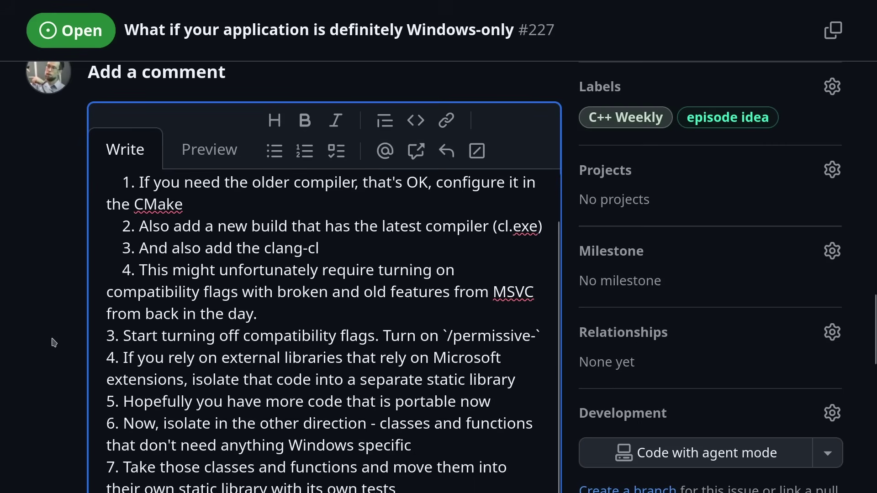
scroll(92, 322, up, 1)
scroll(95, 325, up, 1)
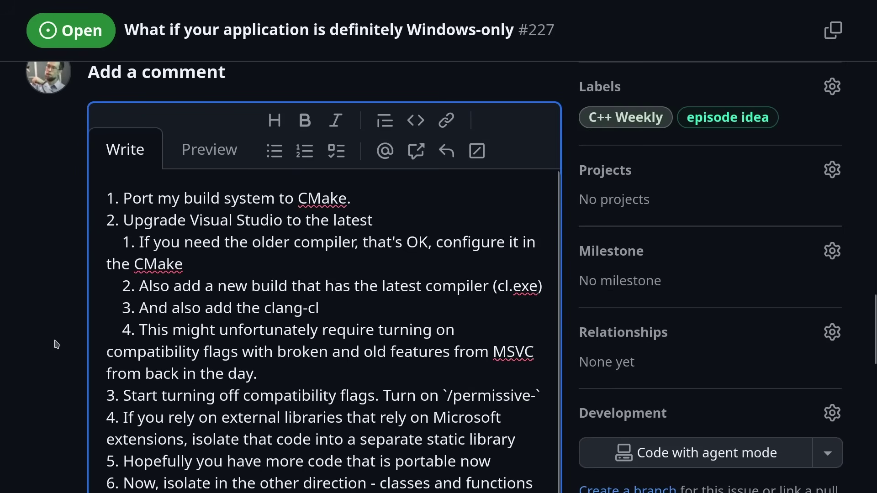
scroll(56, 344, down, 2)
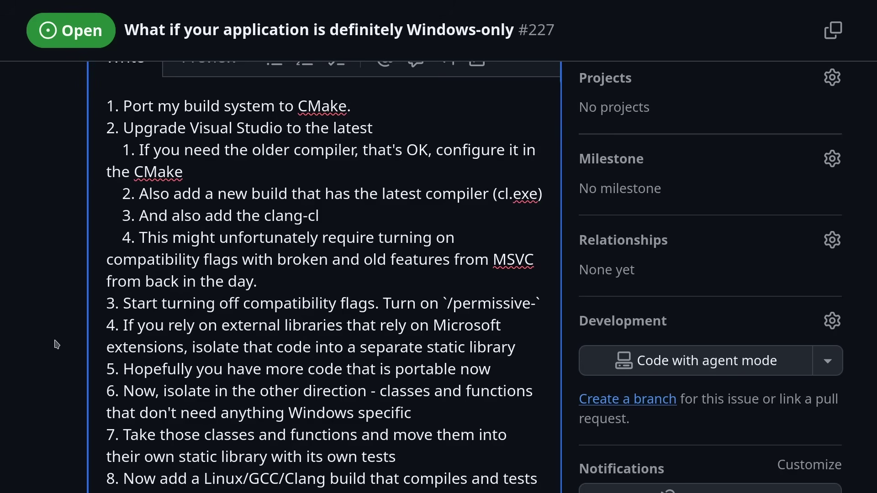
text(**But make sure you keep that old tool chain on CI or it WILL break very quickly**  Remem)
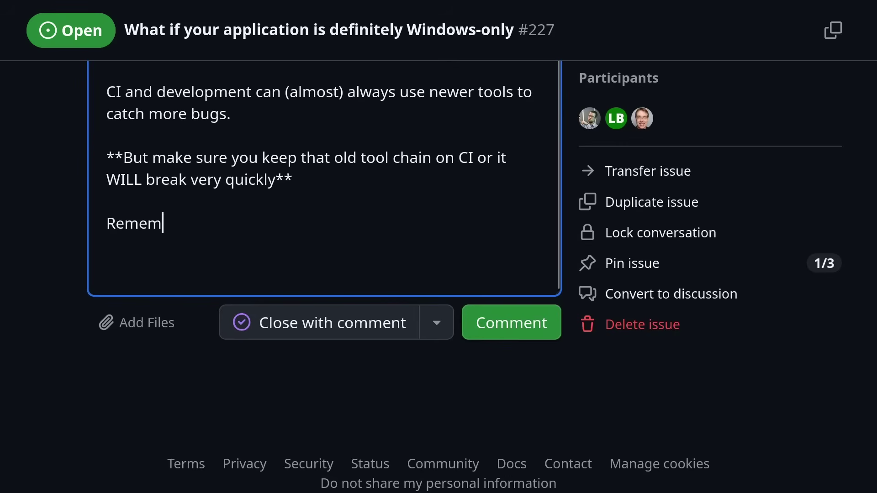
text(ber: this is an iterative process!)
Close the comment with 'Remember: this is an iterative process!' followed by a new paragraph
key(Return)
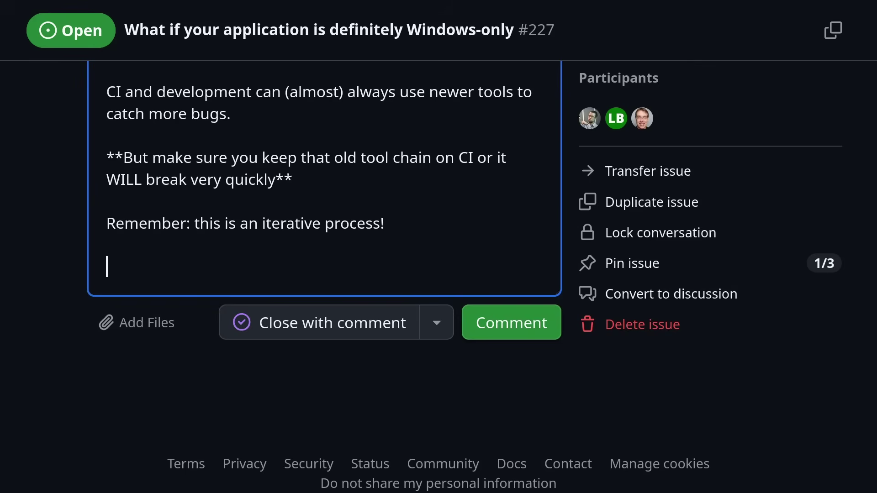
text(Watch: Thinking Portable by Me.)
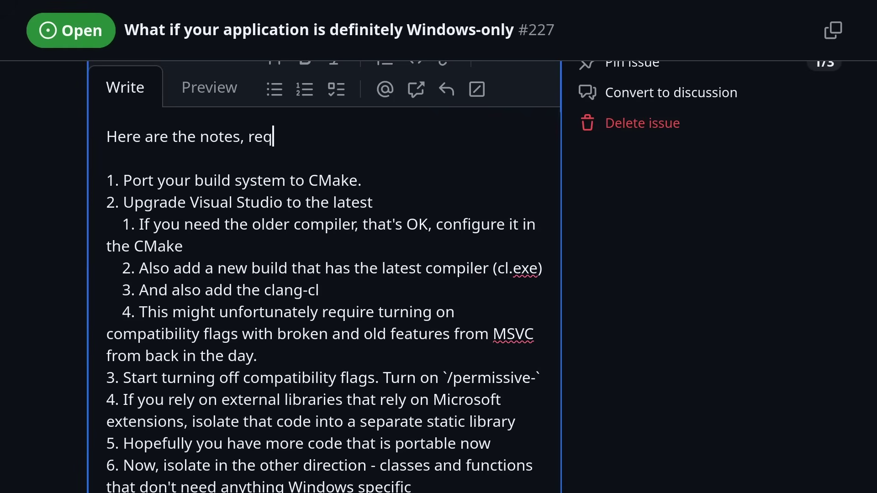
text(orded live)
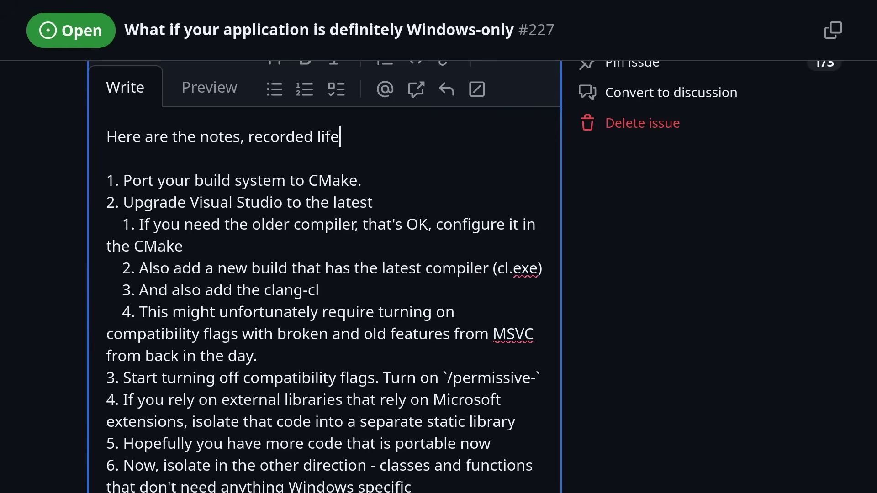
text( as I recorded this episode in late 2025.)
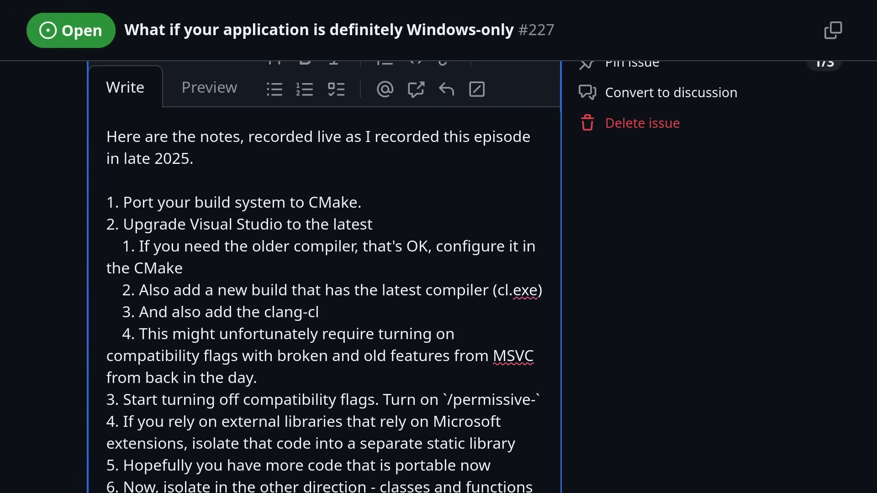